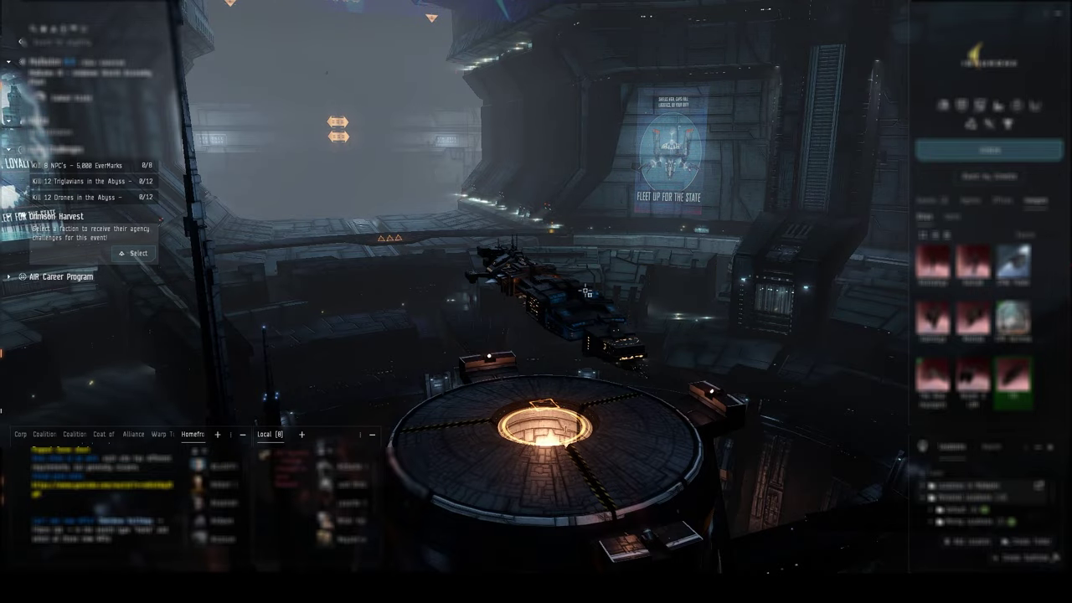
# Step: Orbit the camera around the ship and open the inventory en route to Jita IV – Moon 4
pyautogui.moveTo(579, 294); pyautogui.dragTo(853, 295)
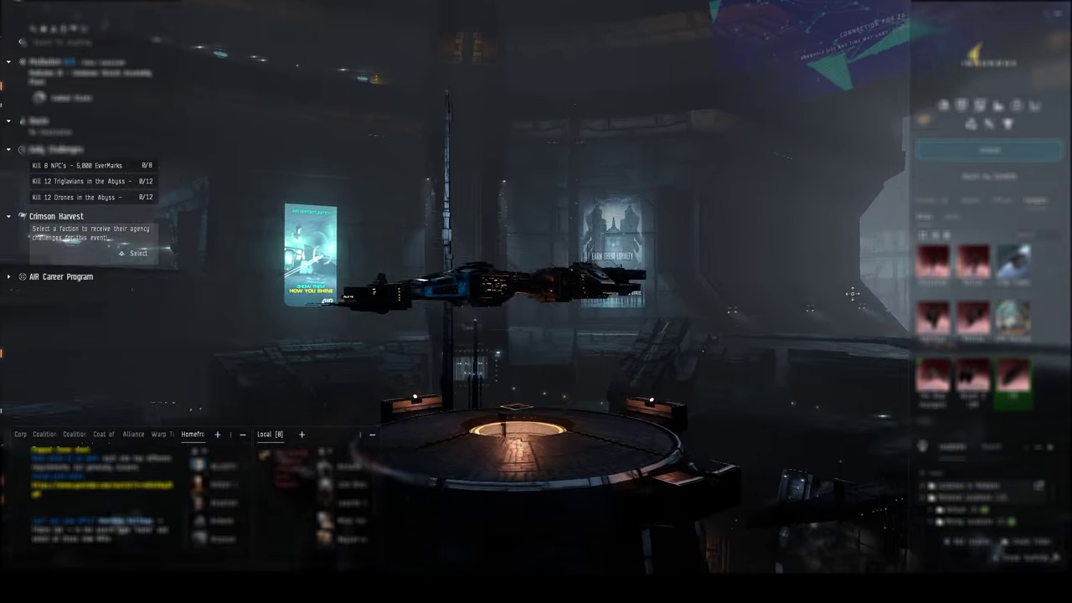
pyautogui.hotkey('alt', 'c')
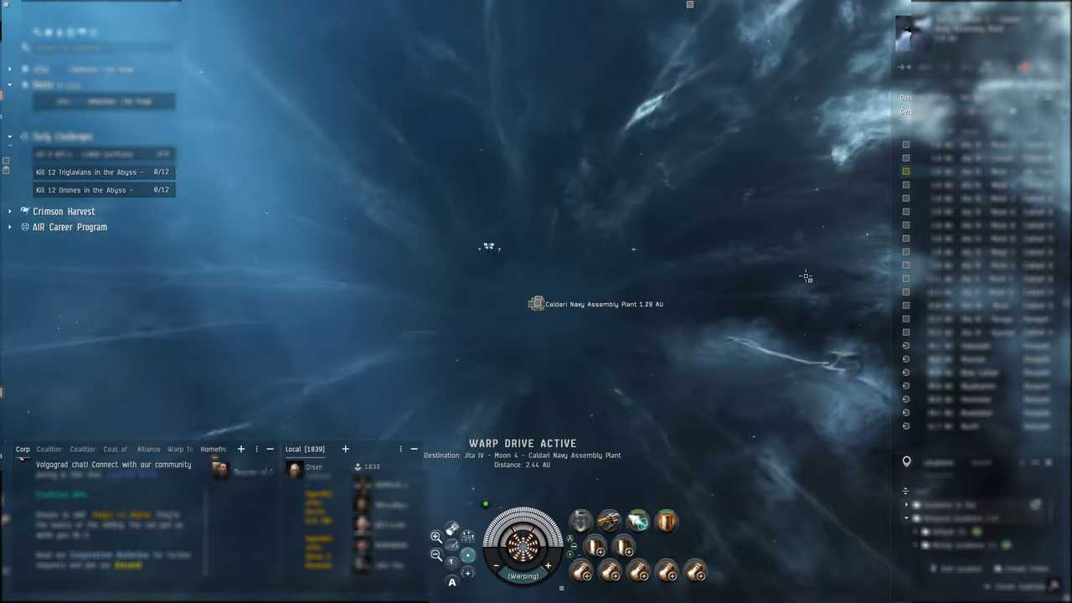
# Step: Hide the UI during the warp, then select the Heavy Water in the Caldari Navy hangar
pyautogui.hotkey('ctrl', 'F9')
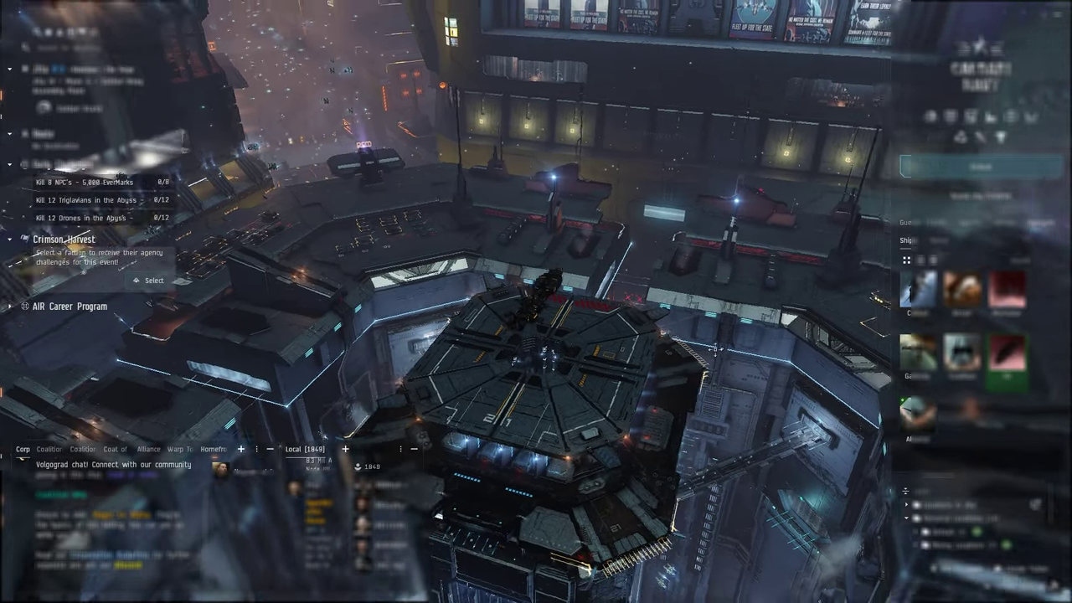
pyautogui.moveTo(719, 350); pyautogui.dragTo(817, 334)
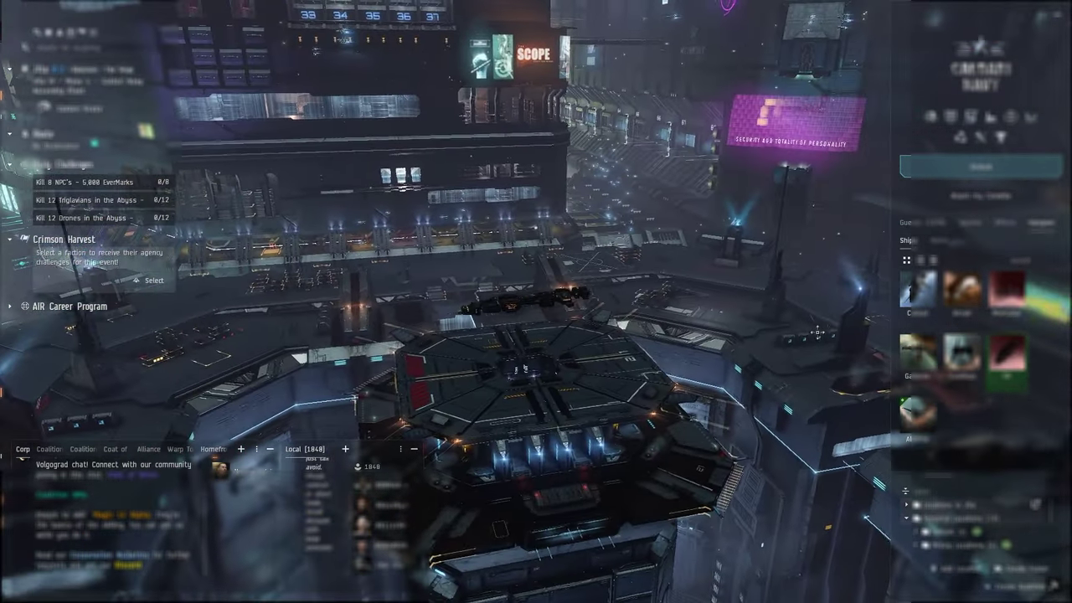
pyautogui.hotkey('alt', 'c')
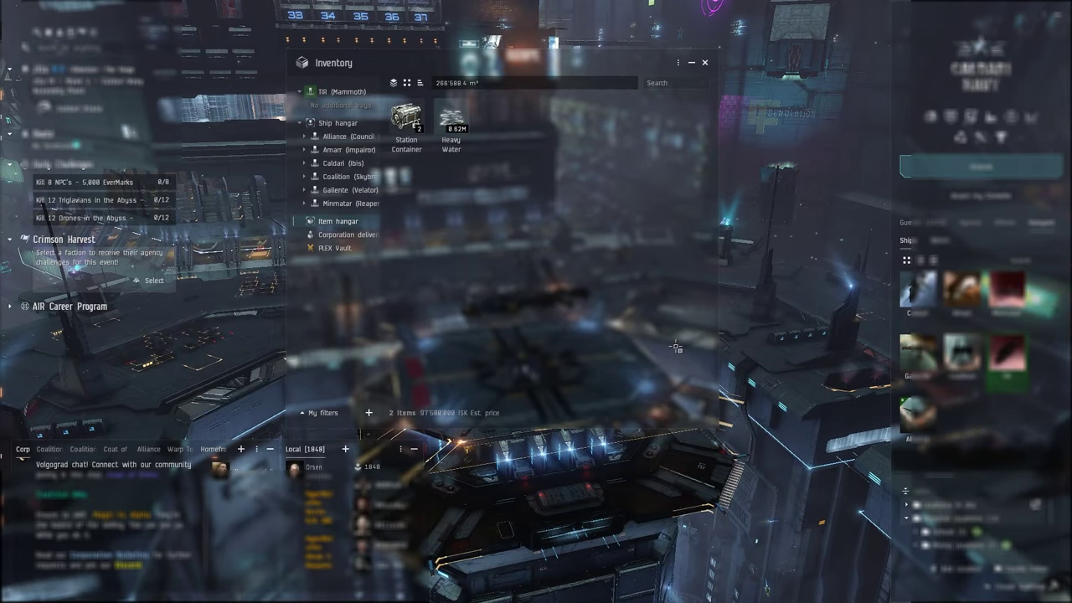
pyautogui.click(452, 121)
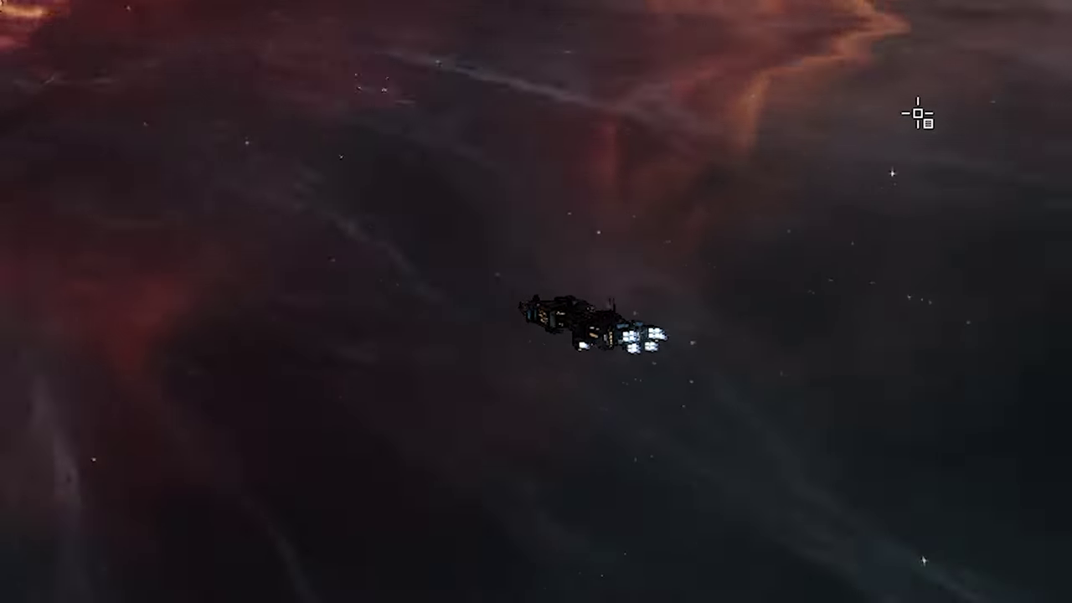
# Step: Orbit the camera around the Mammoth while travelling to the Perimeter stargate
pyautogui.moveTo(918, 114)
pyautogui.mouseDown()
pyautogui.moveTo(746, 83)
pyautogui.moveTo(954, 161)
pyautogui.moveTo(1037, 102)
pyautogui.moveTo(731, 102)
pyautogui.moveTo(736, 128)
pyautogui.mouseUp()
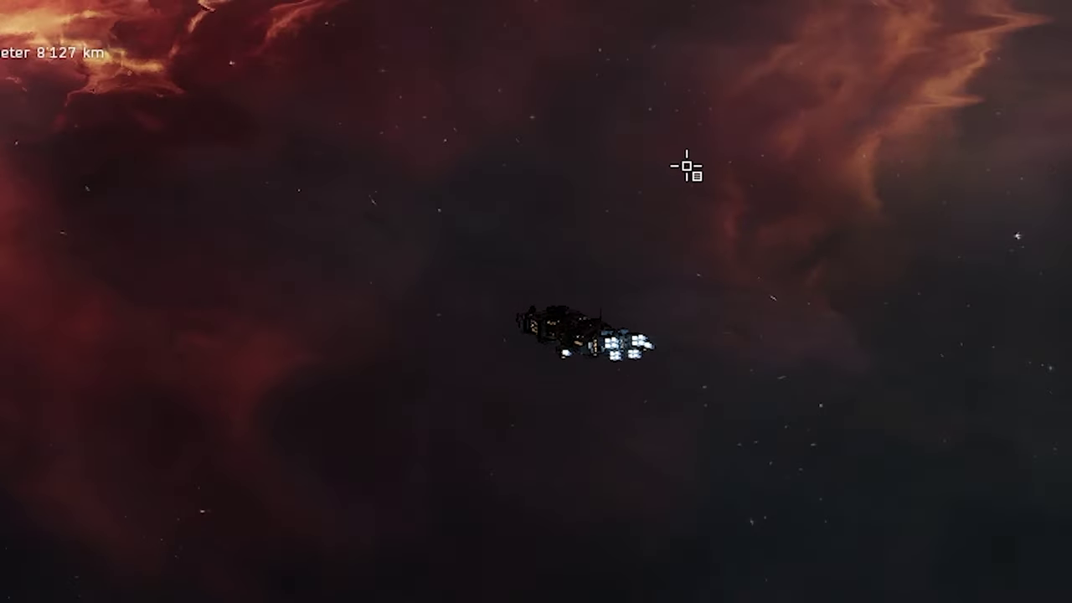
pyautogui.moveTo(685, 169); pyautogui.dragTo(646, 158)
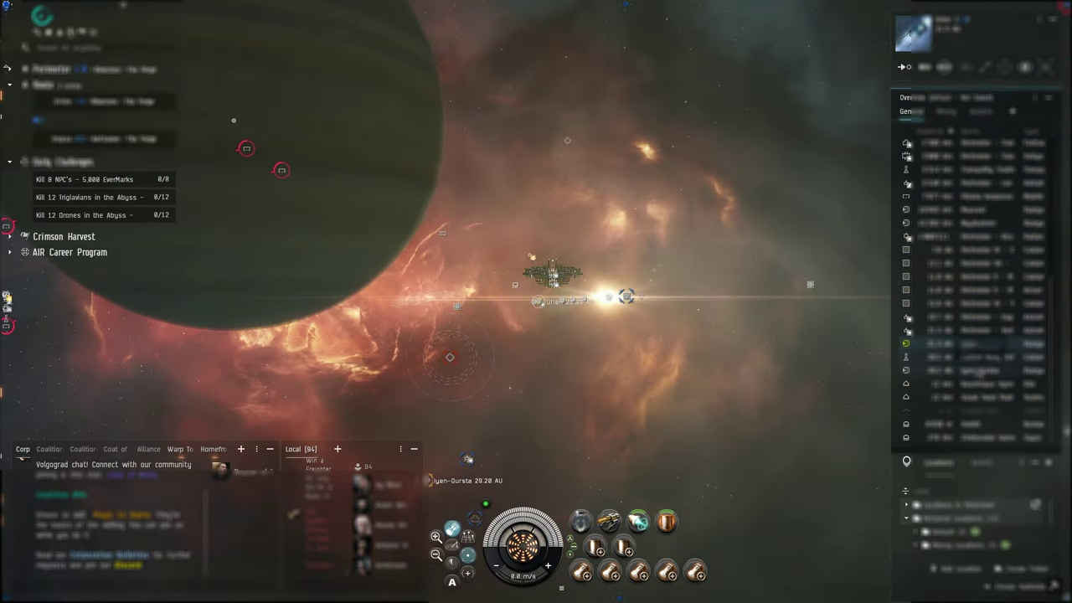
# Step: Use the overview radial menu to continue along the route toward Unpas
pyautogui.moveTo(976, 335); pyautogui.dragTo(1018, 294)
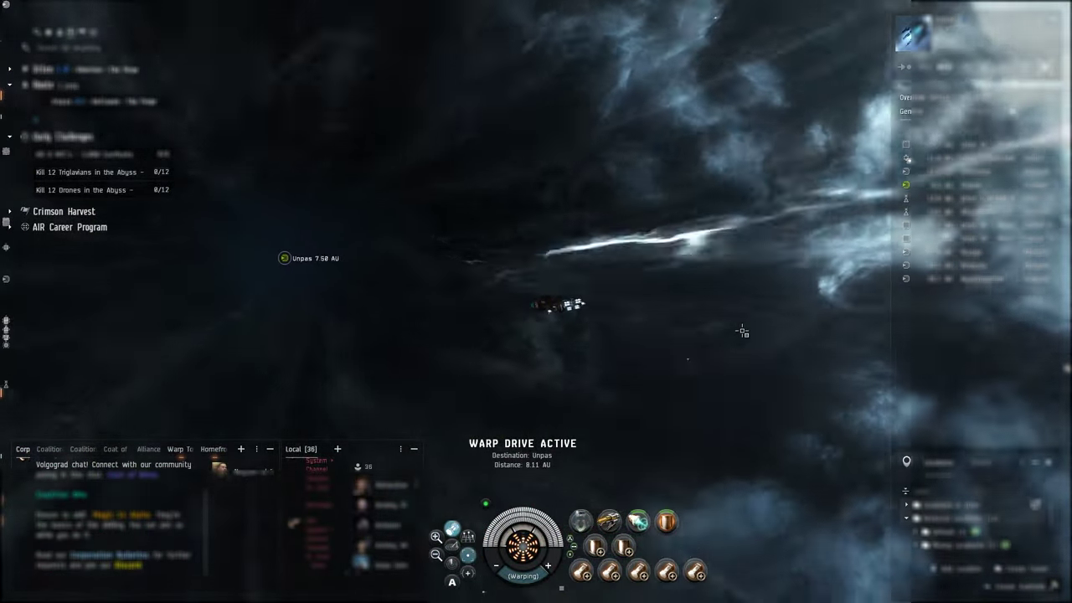
# Step: Check the cargo in the inventory, then hide the UI while warping in to dock
pyautogui.hotkey('alt', 'c')
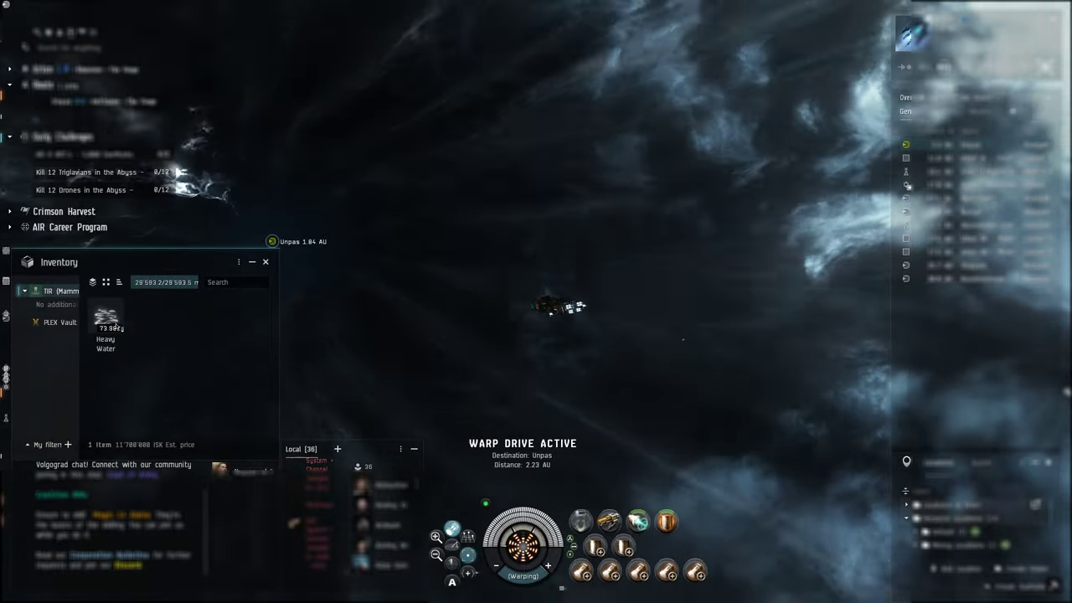
pyautogui.hotkey('alt', 'c')
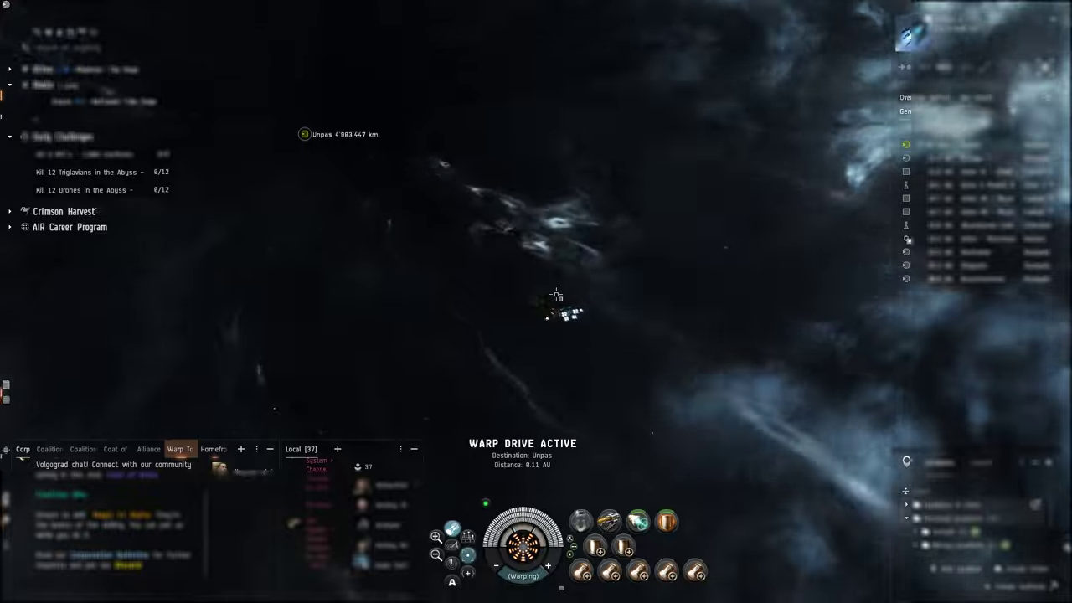
pyautogui.hotkey('ctrl', 'F9')
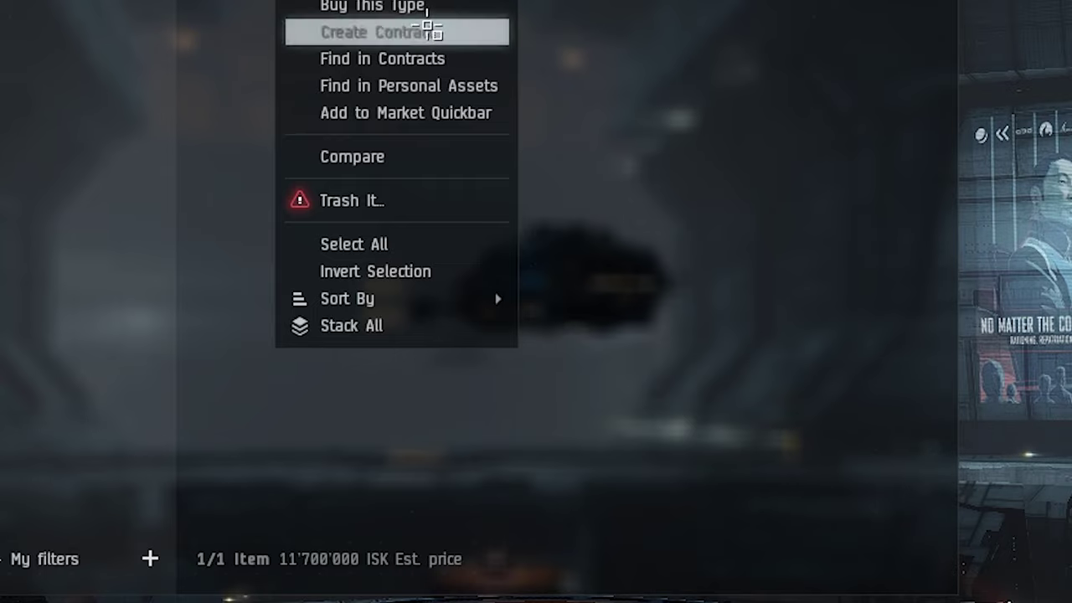
# Step: Create the Heavy Water contract, view the TIR (Mammoth) cargo hold, and undock
pyautogui.click(430, 33)
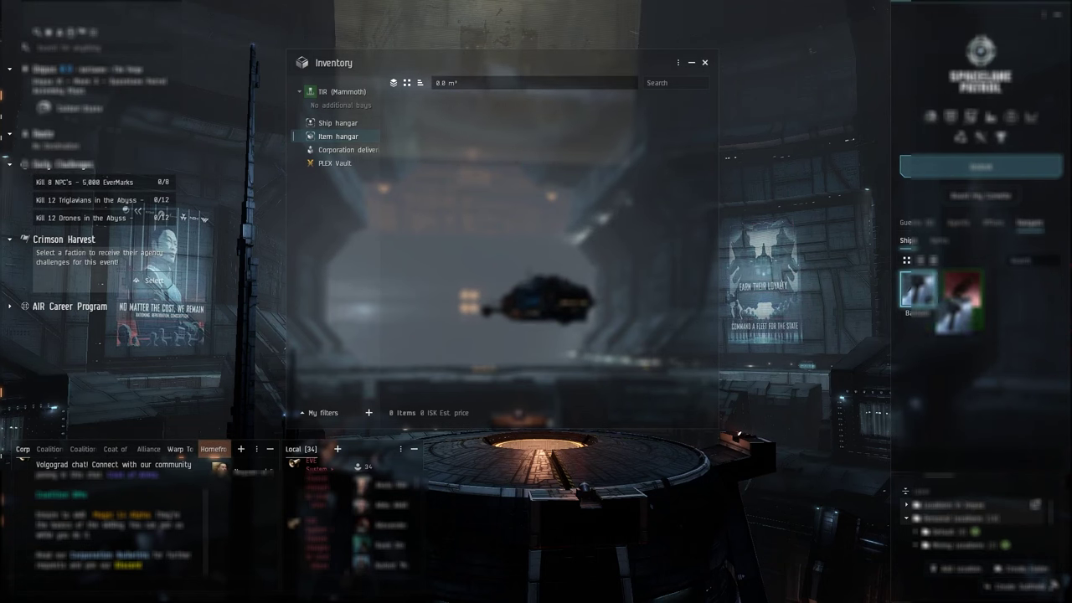
pyautogui.click(342, 91)
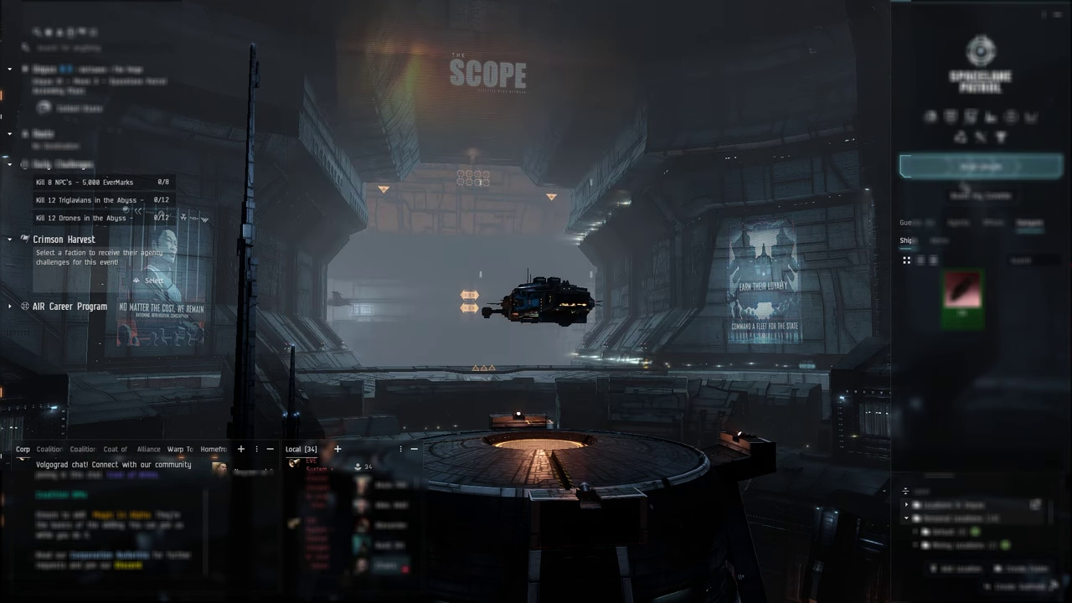
pyautogui.click(971, 166)
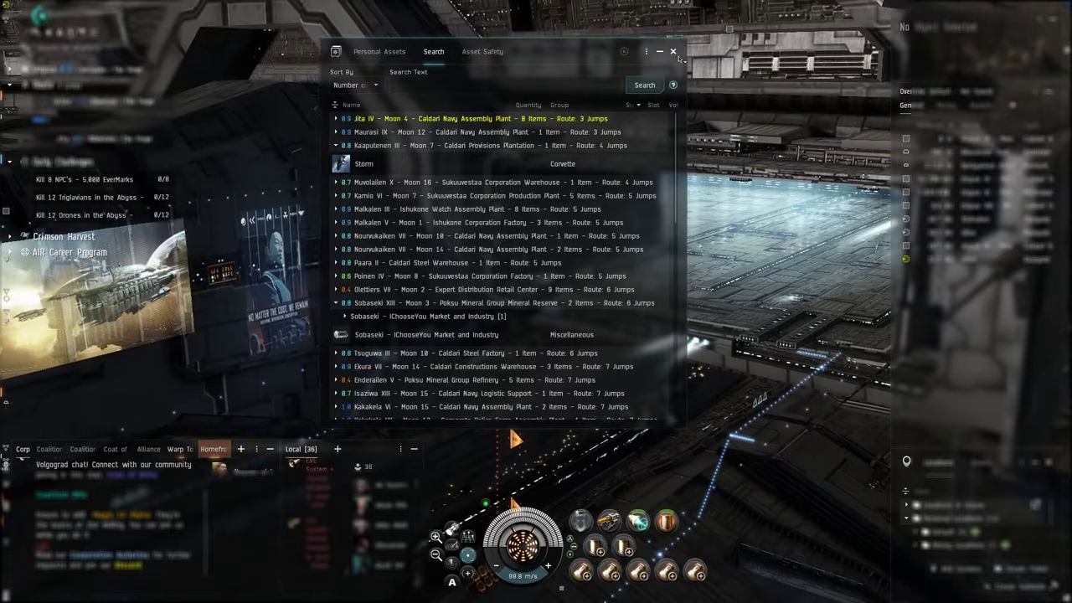
# Step: Close the Assets Search window and hide the UI while warping toward the Urlen stargate
pyautogui.click(673, 52)
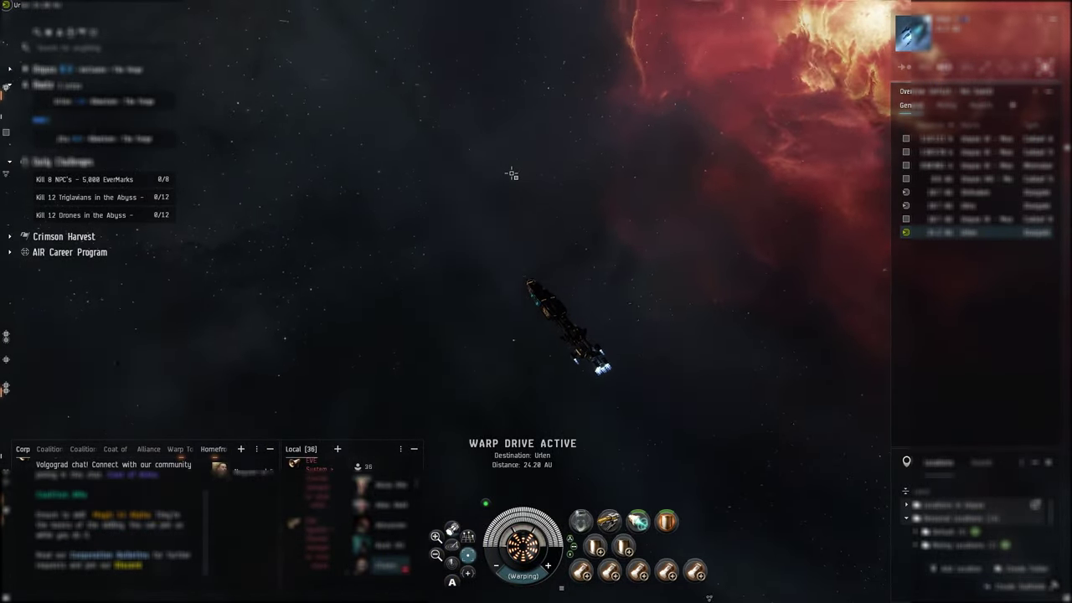
pyautogui.hotkey('ctrl', 'F9')
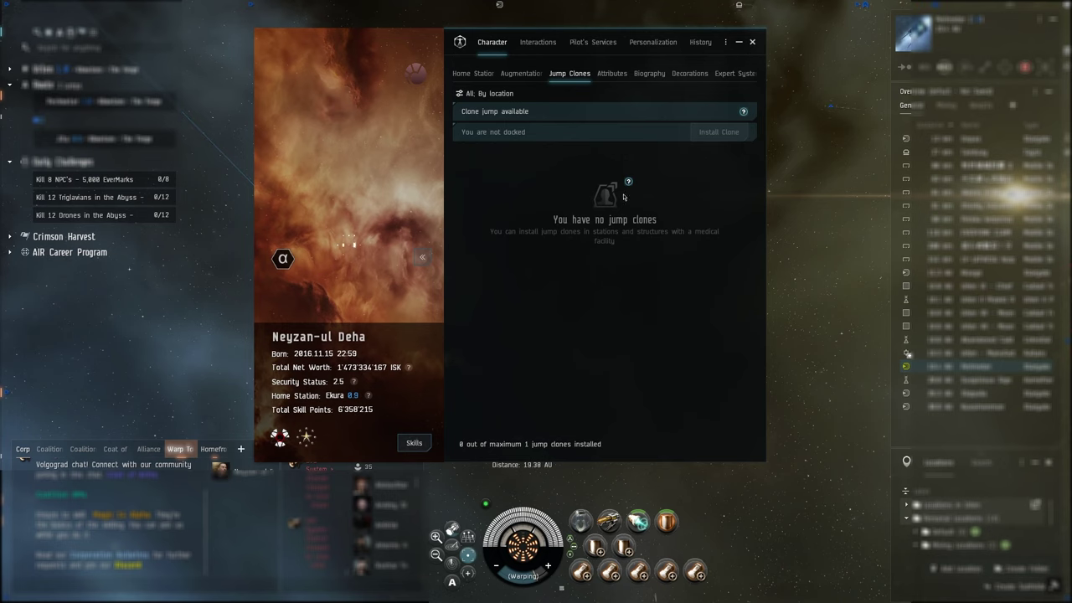
# Step: Close the Character Sheet's Jump Clones page during the warp to Perimeter
pyautogui.click(753, 42)
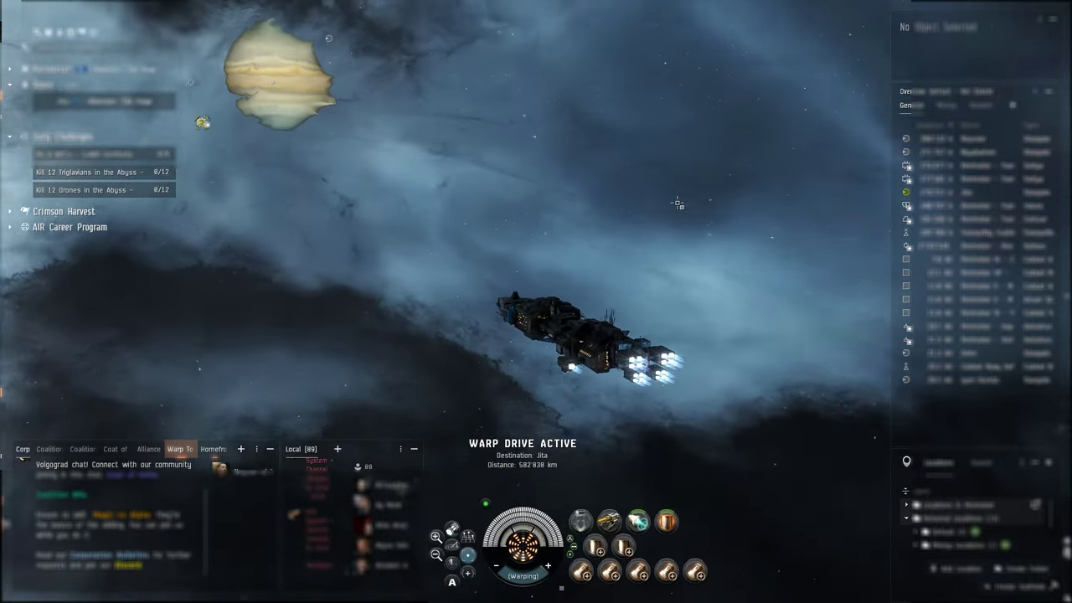
# Step: Open and raise the inventory, then view and dismiss the nearby Claw's info
pyautogui.hotkey('alt', 'c')
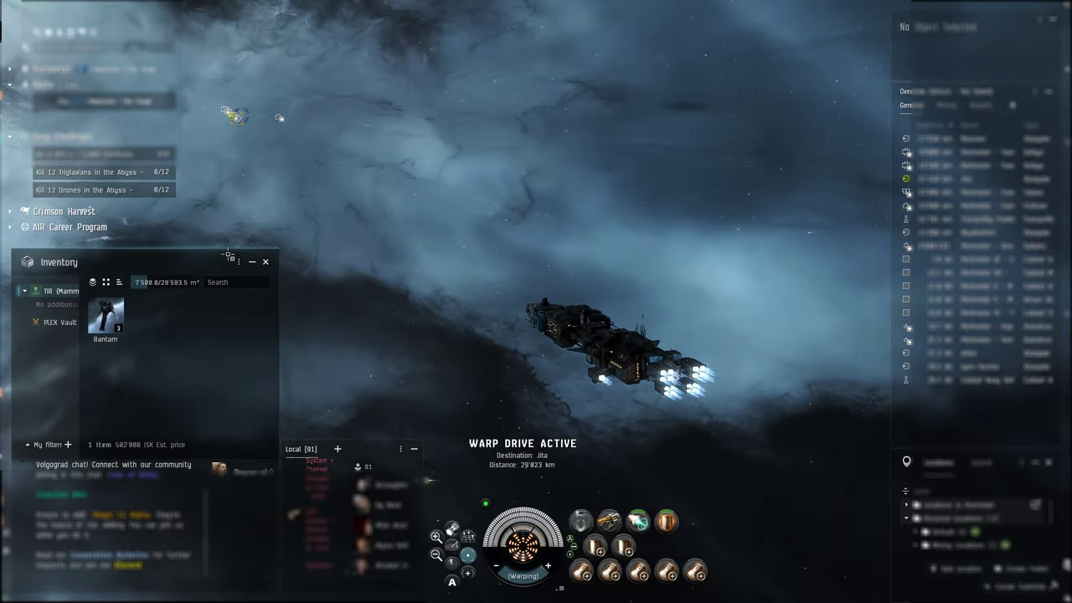
pyautogui.moveTo(228, 261); pyautogui.dragTo(228, 237)
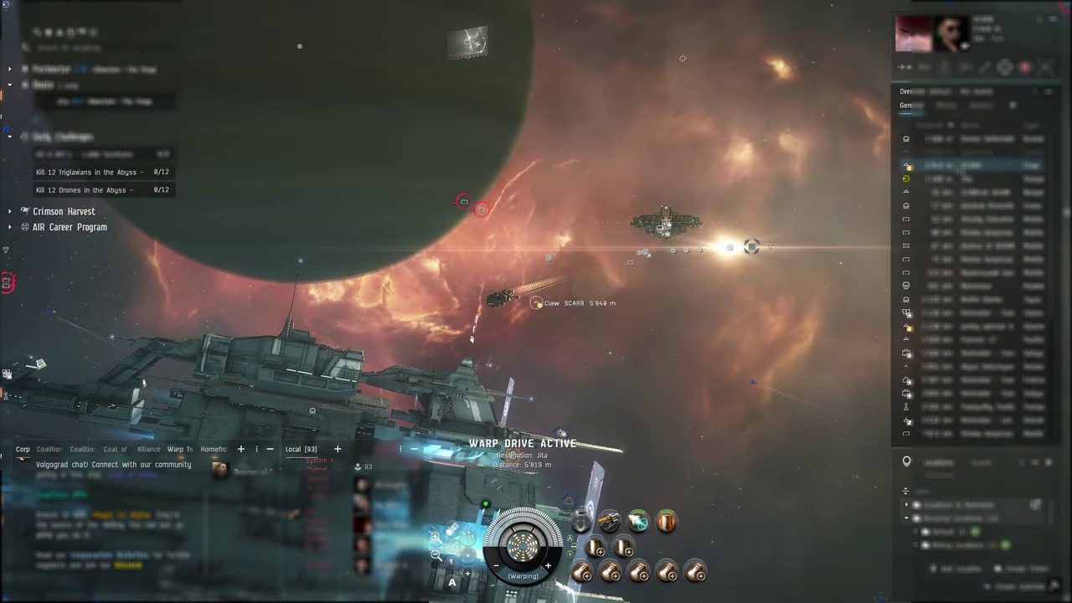
pyautogui.doubleClick(538, 303)
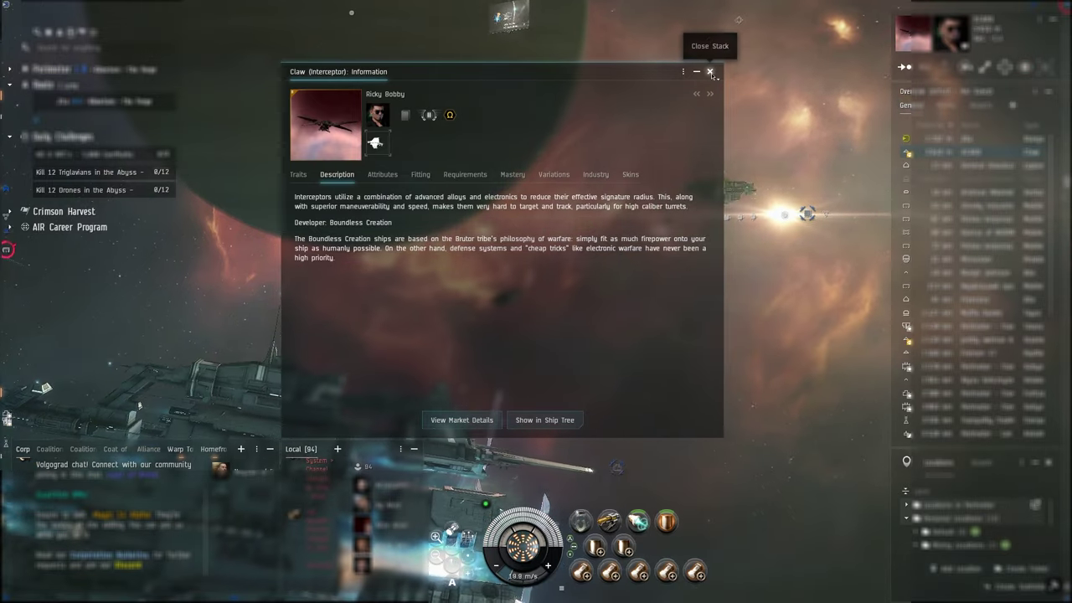
pyautogui.click(710, 72)
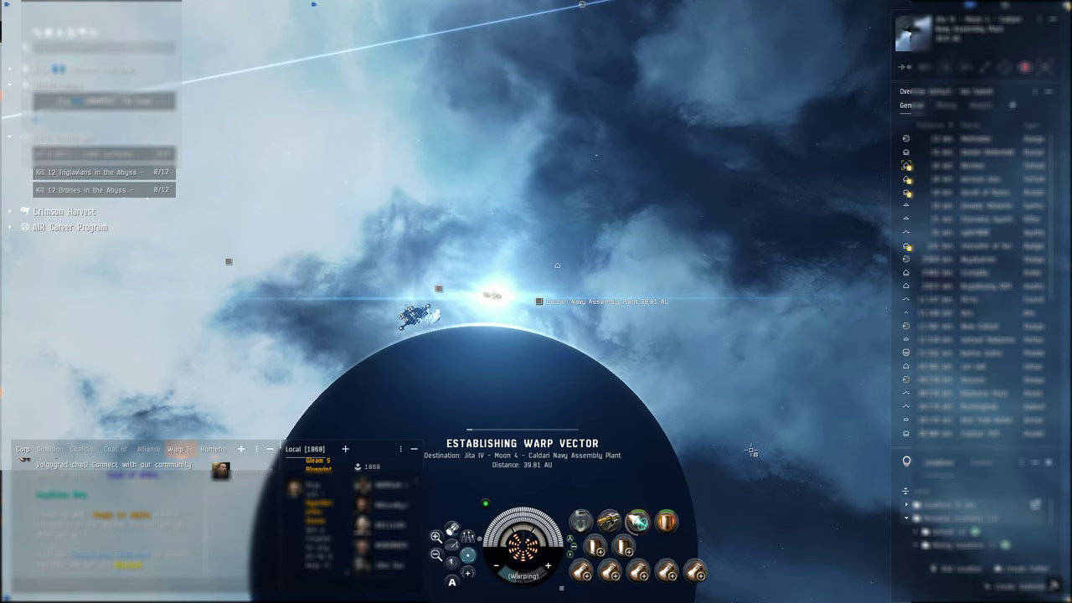
pyautogui.moveTo(736, 415); pyautogui.dragTo(764, 436)
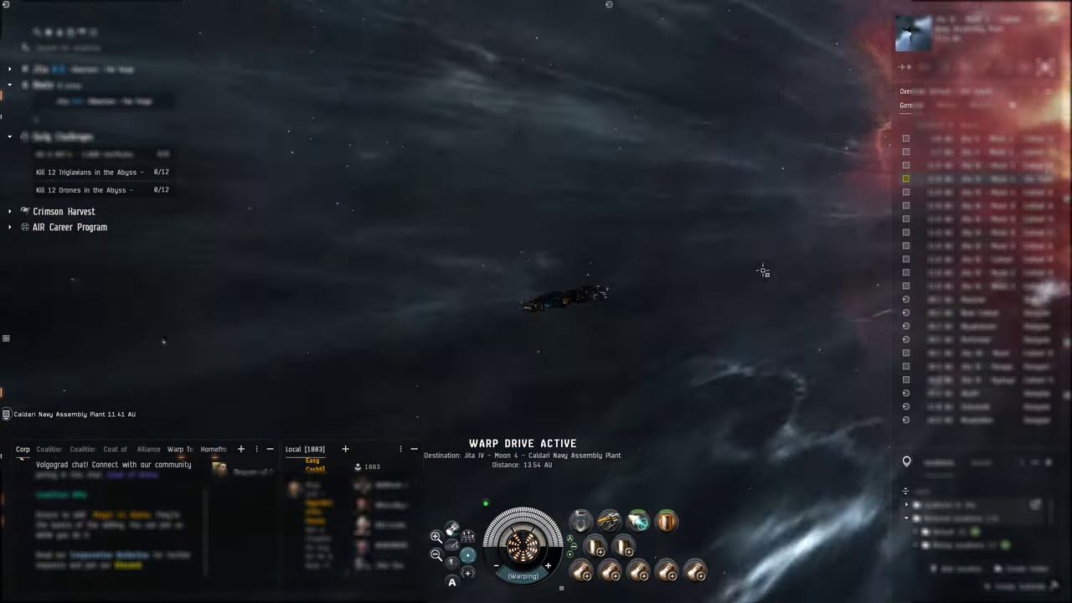
pyautogui.moveTo(762, 270)
pyautogui.mouseDown()
pyautogui.moveTo(782, 341)
pyautogui.moveTo(800, 331)
pyautogui.moveTo(727, 319)
pyautogui.moveTo(753, 355)
pyautogui.mouseUp()
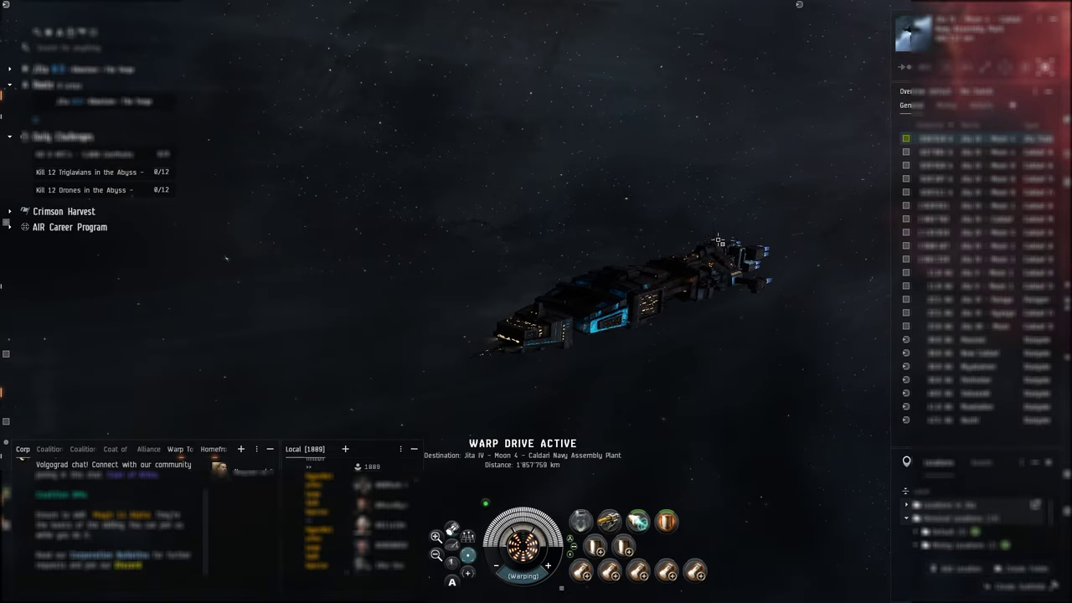
# Step: View the Mammoth's Fitting tab, reposition the window, then close it on arrival
pyautogui.hotkey('alt', 'f')
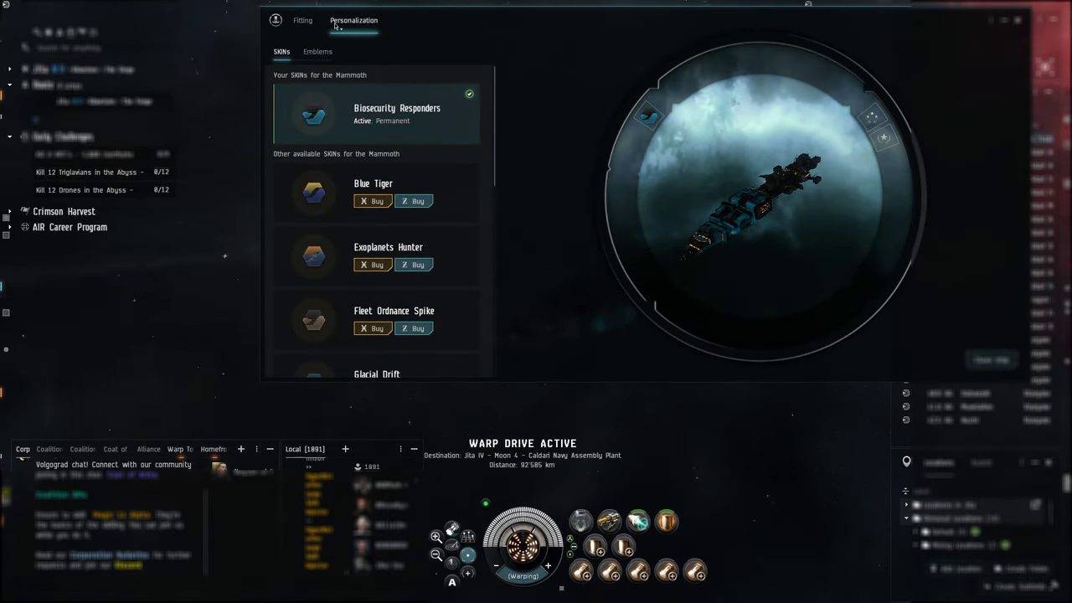
pyautogui.click(303, 20)
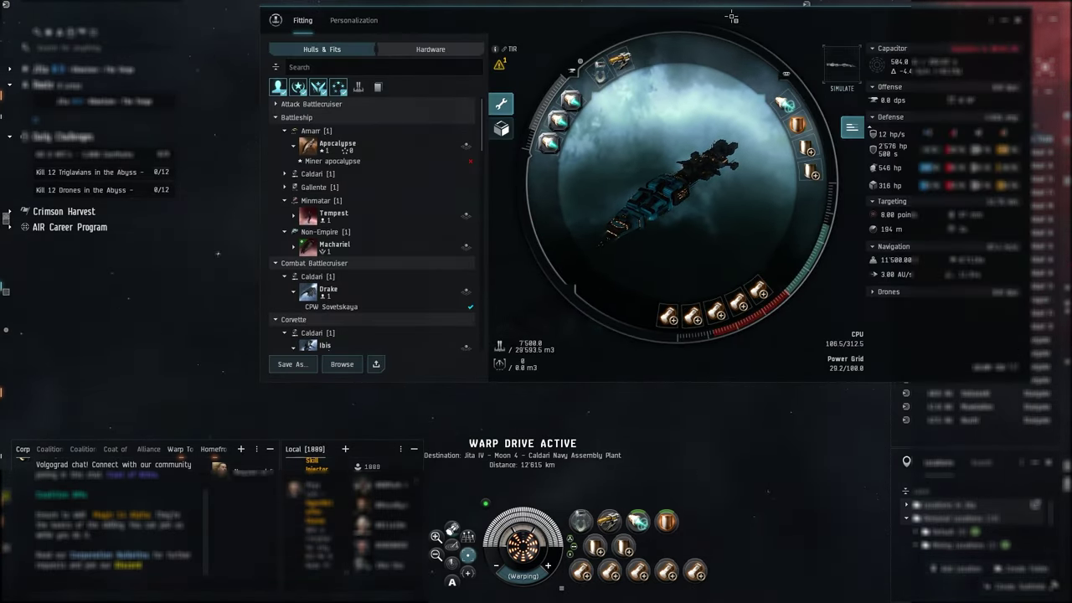
pyautogui.moveTo(730, 19); pyautogui.dragTo(668, 31)
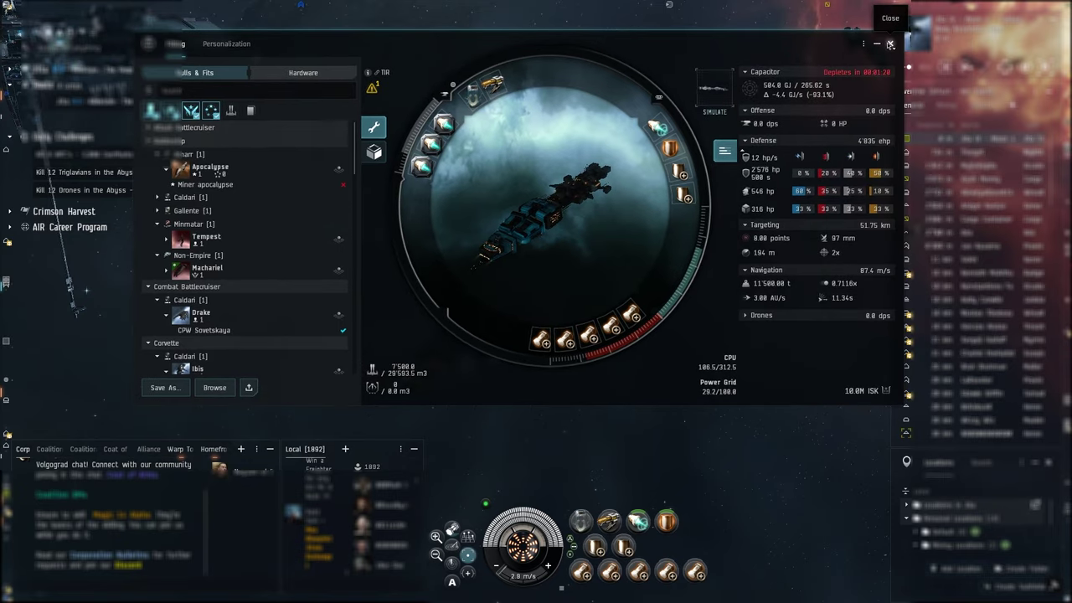
pyautogui.click(893, 16)
# Step: Orbit the camera, then dock the Mammoth at Jita 4-4 from the station's radial menu
pyautogui.moveTo(695, 158); pyautogui.dragTo(722, 163)
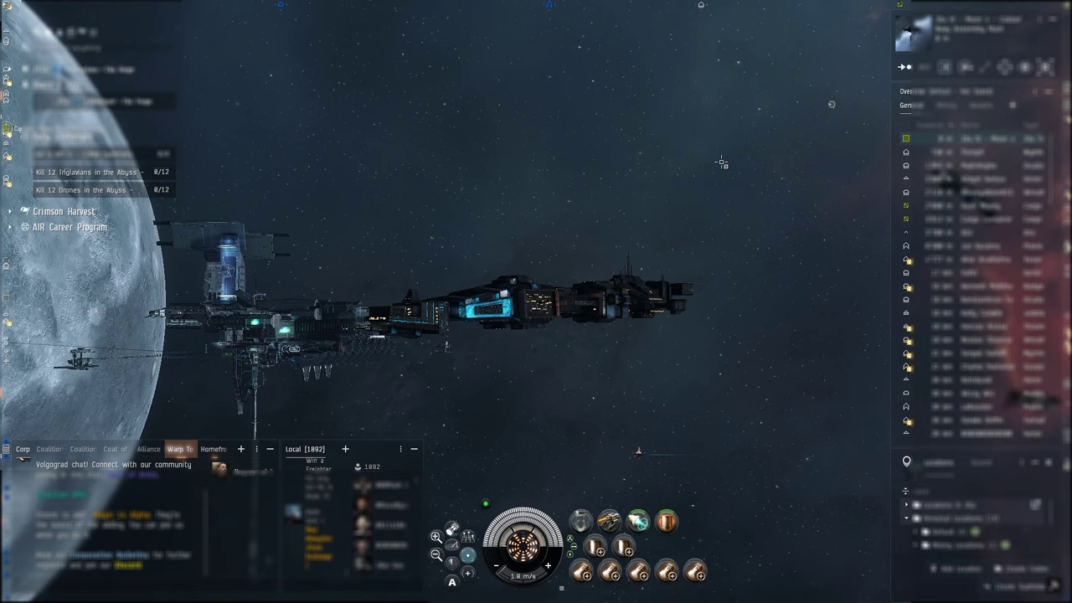
pyautogui.moveTo(722, 163); pyautogui.dragTo(735, 175)
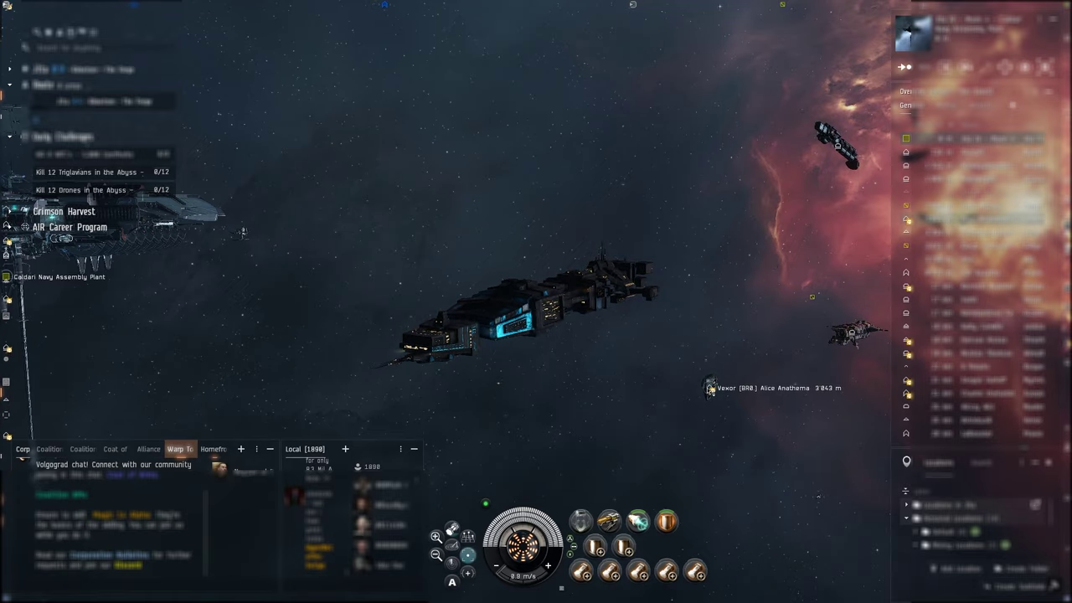
pyautogui.moveTo(708, 389); pyautogui.dragTo(742, 403)
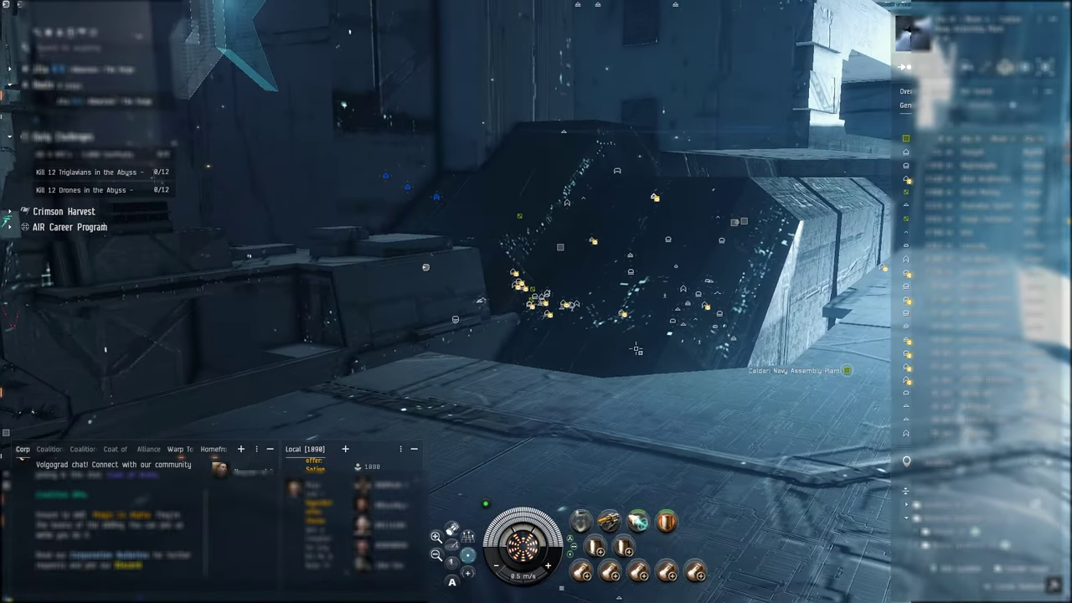
pyautogui.moveTo(637, 348); pyautogui.dragTo(645, 406)
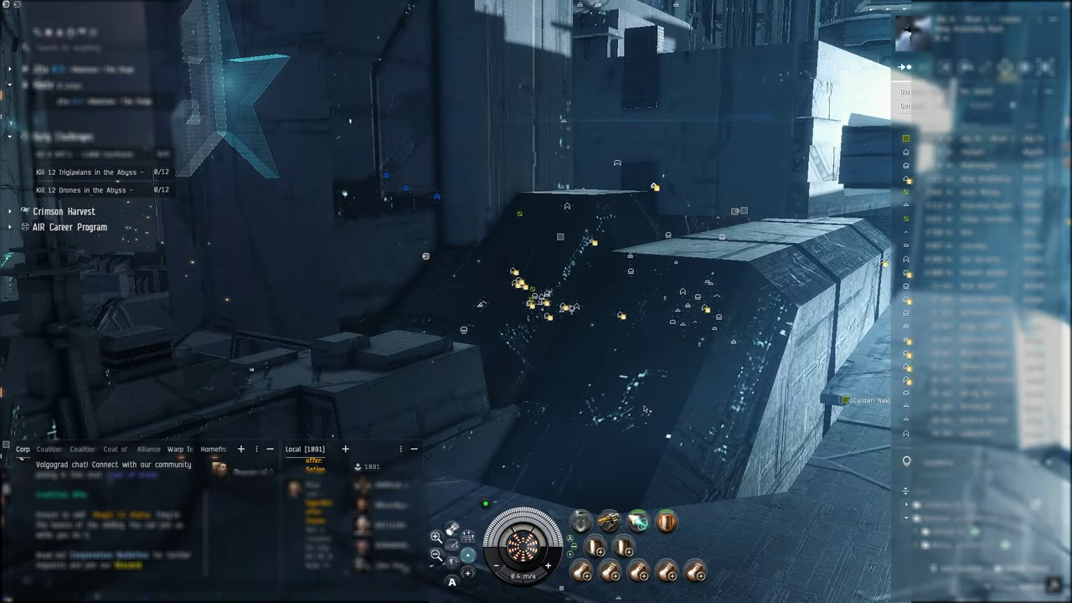
pyautogui.moveTo(645, 402); pyautogui.dragTo(629, 379)
pyautogui.moveTo(585, 352); pyautogui.dragTo(586, 352)
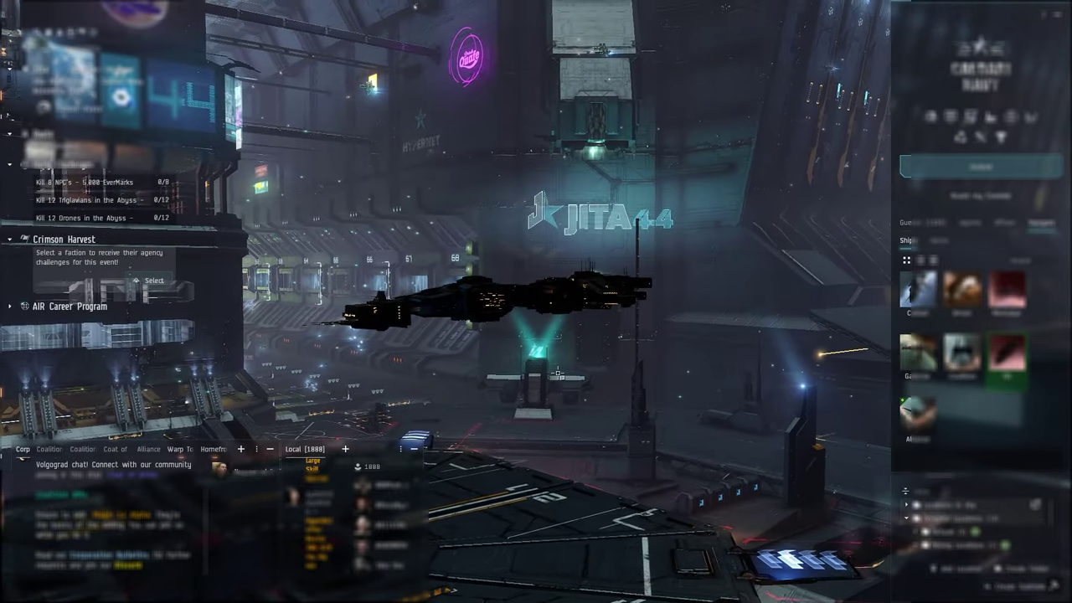
# Step: From the hangar inventory, submit an item-exchange contract for Bantam x 3 (10,000 ISK fee)
pyautogui.hotkey('alt', 'c')
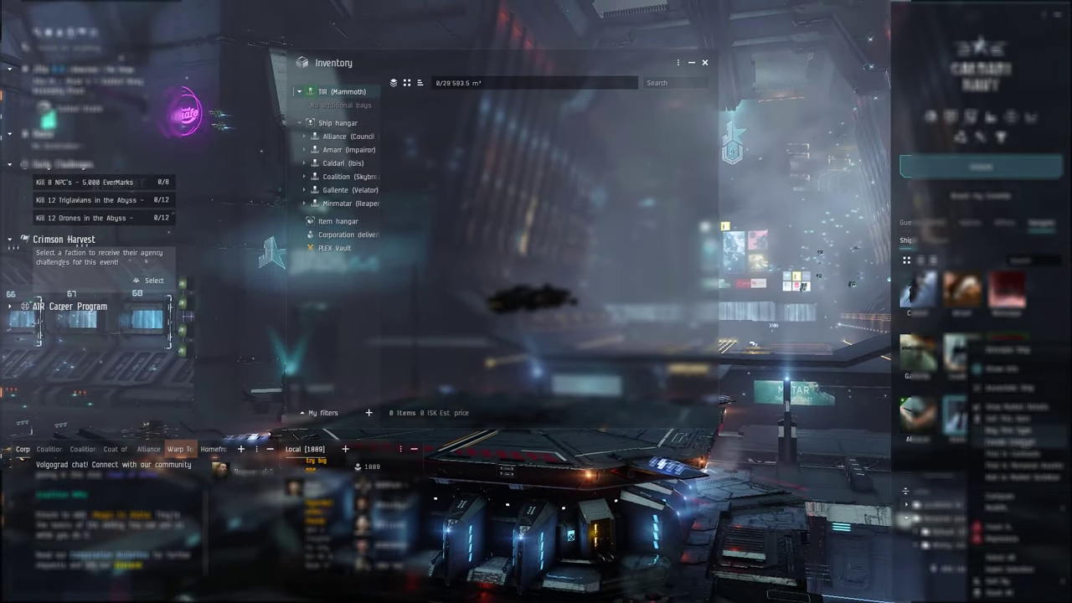
pyautogui.hotkey('alt', 'n')
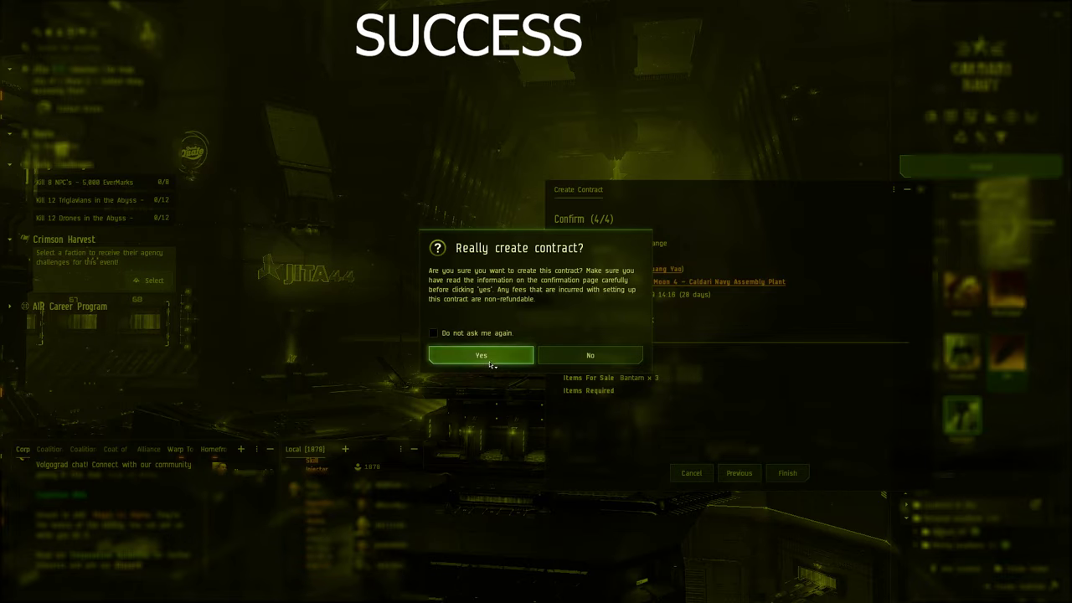
pyautogui.click(480, 355)
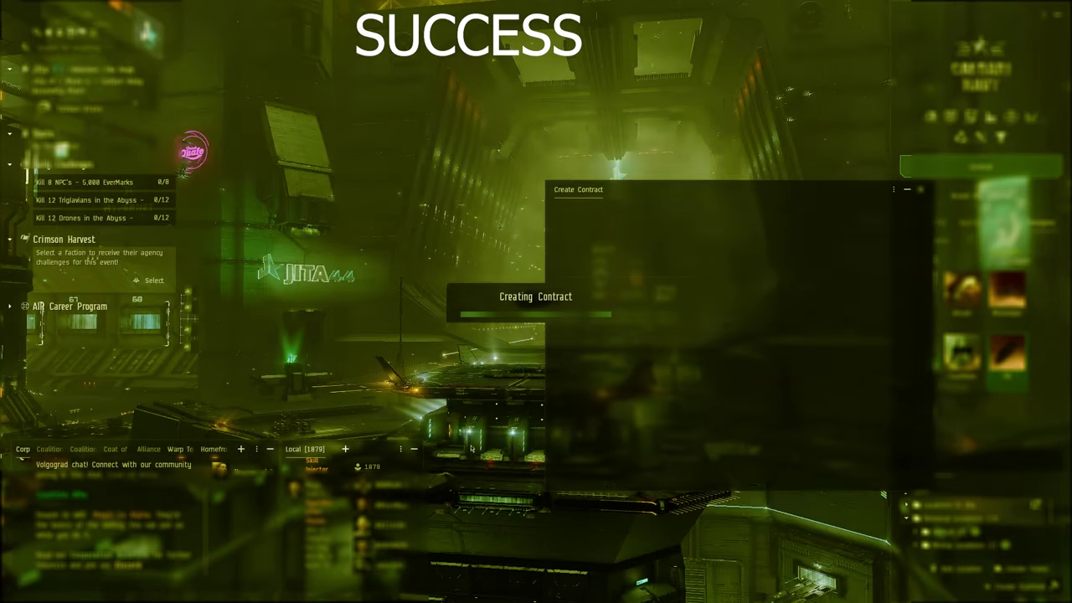
pyautogui.click(604, 424)
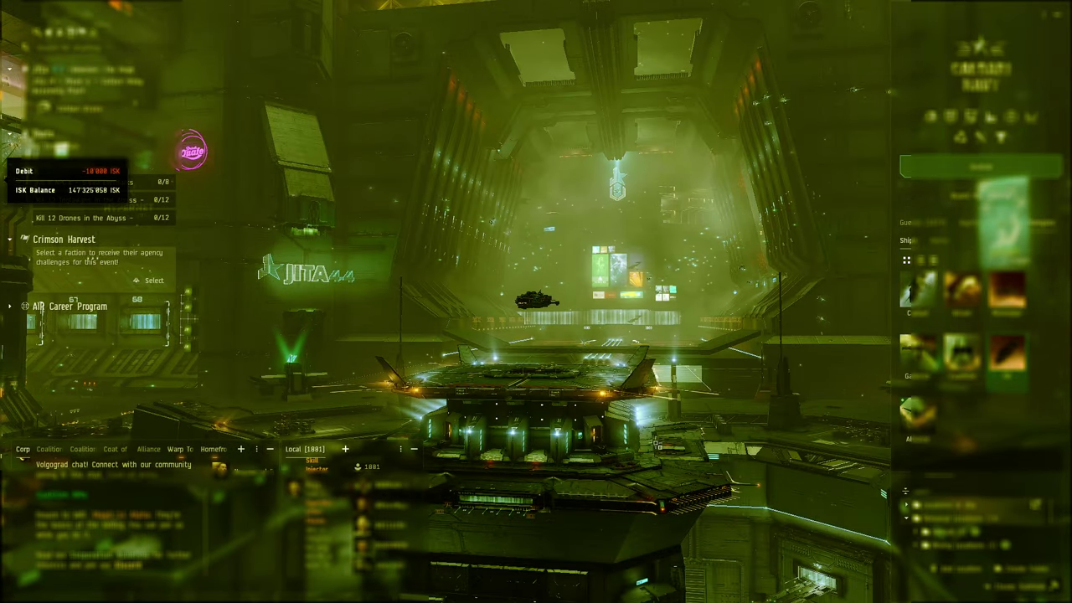
pyautogui.moveTo(603, 249); pyautogui.dragTo(555, 287)
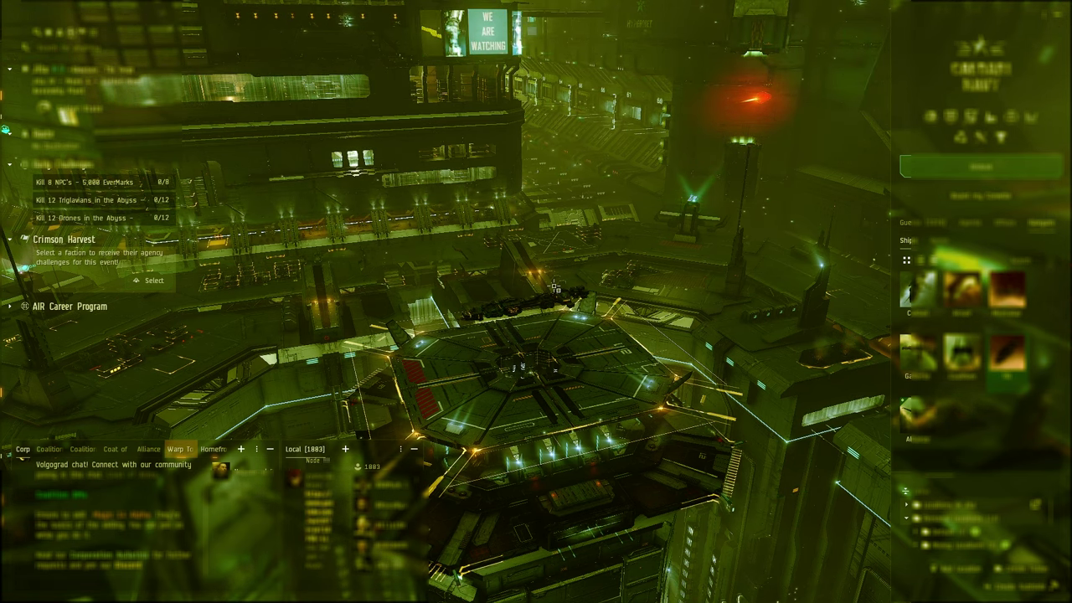
pyautogui.scroll(5, 555, 287)
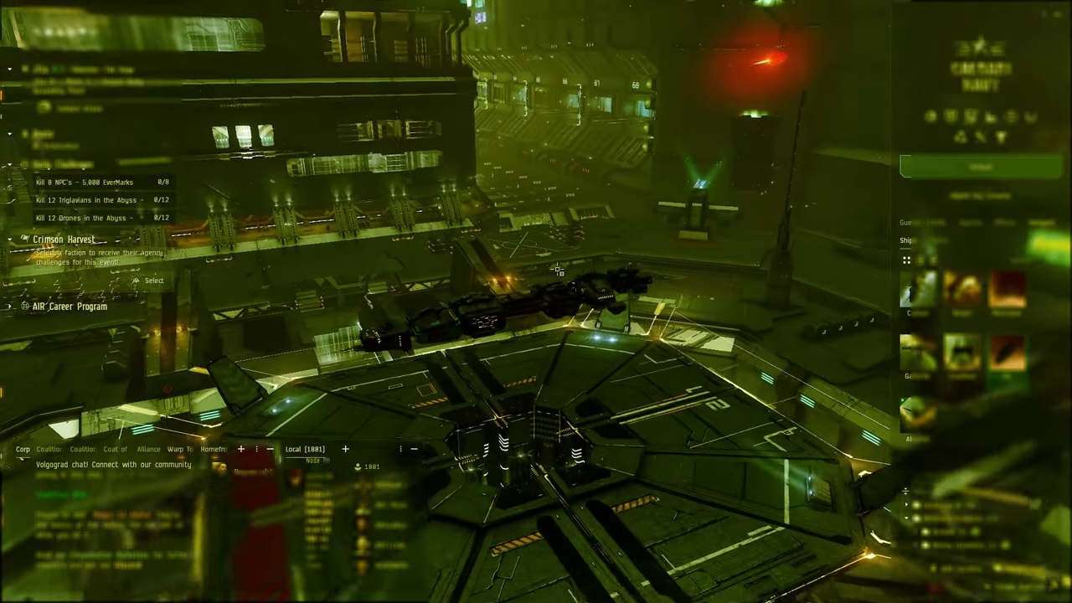
pyautogui.moveTo(557, 270); pyautogui.dragTo(603, 274)
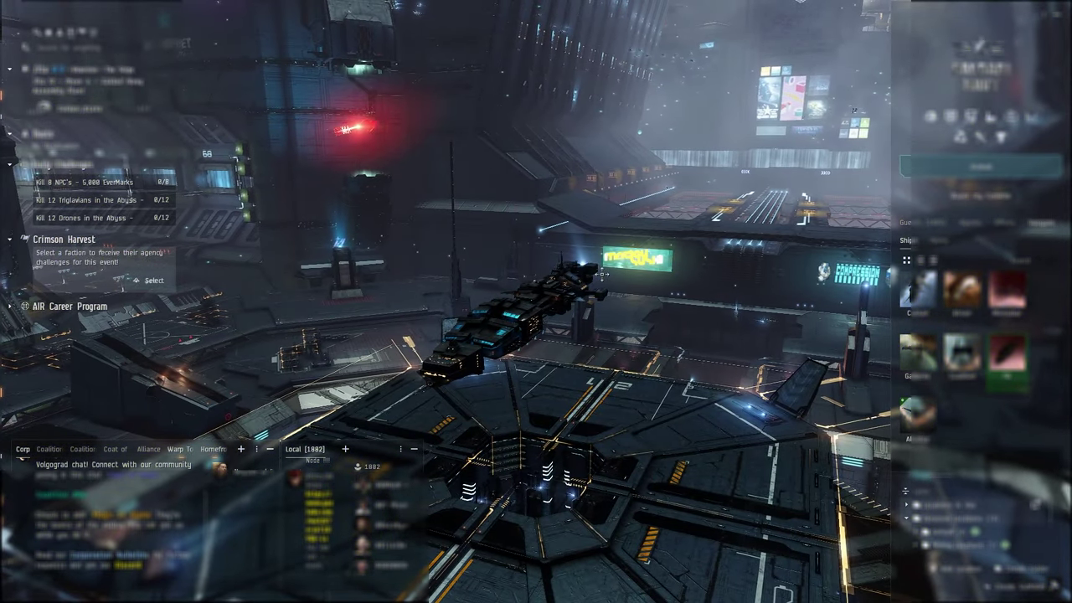